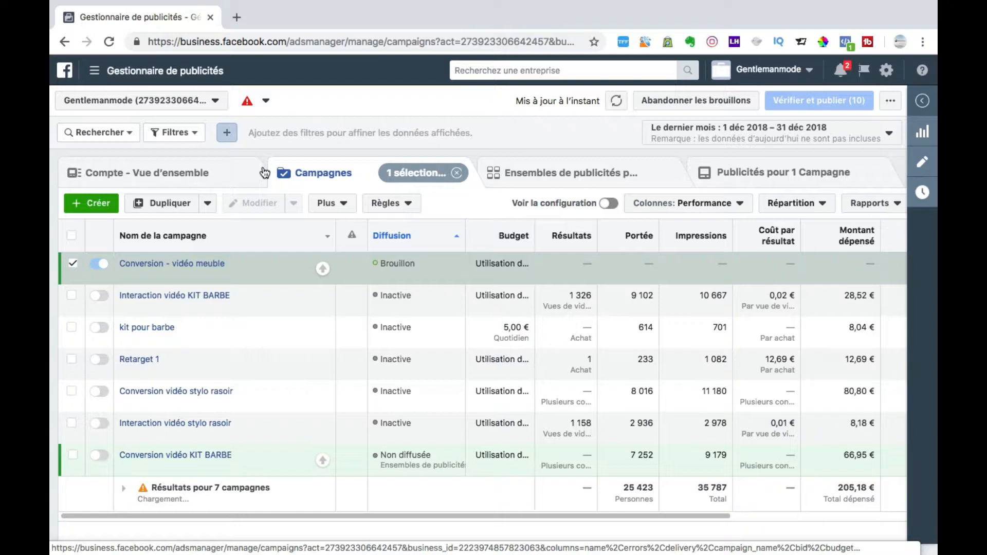
- Duplicate the ad set of the "Conversion - vidéo meuble" campaign within its original campaign, making 2 copies
click(184, 267)
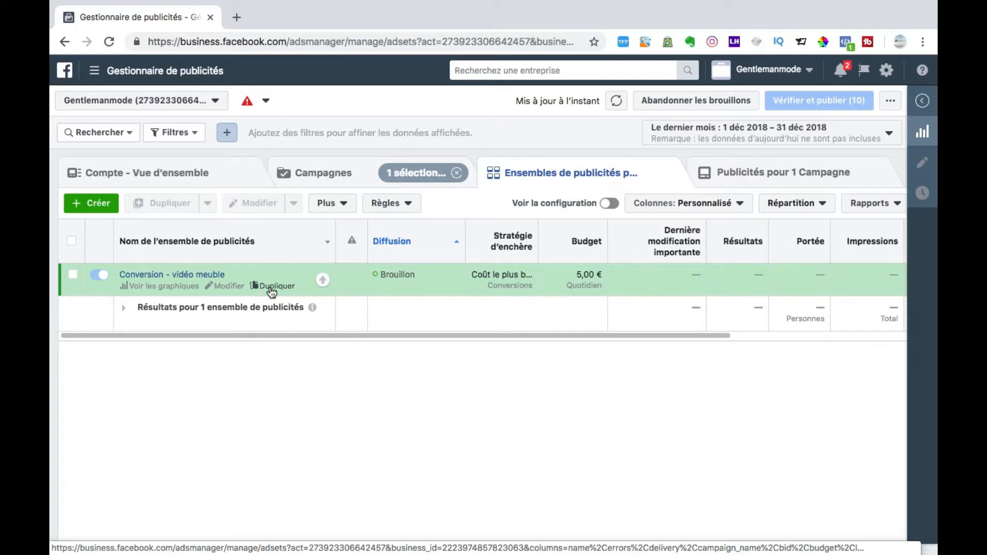
click(271, 287)
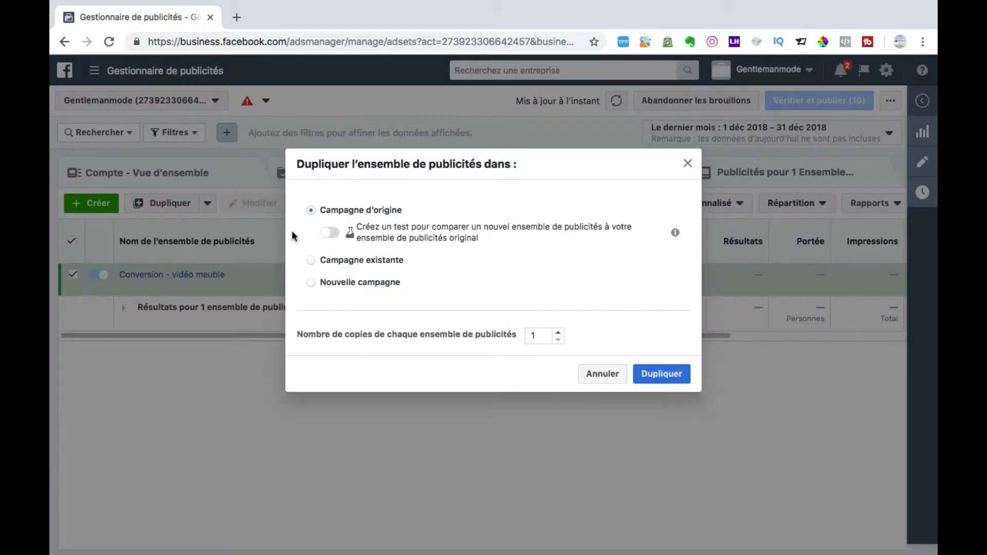
click(558, 334)
click(656, 377)
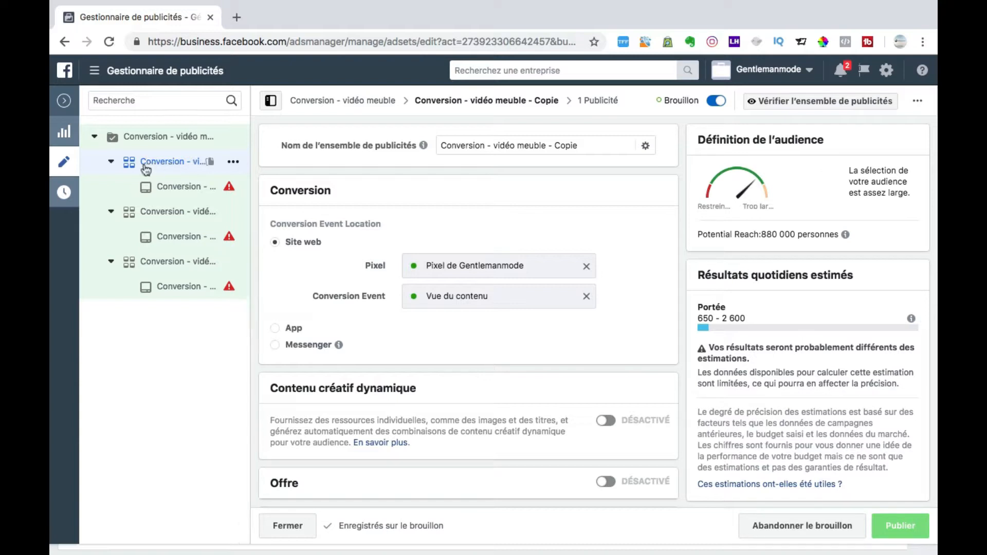
- In the first copied ad set, set the conversion event location to Messenger and the conversion event to "Paiement initié"
click(583, 146)
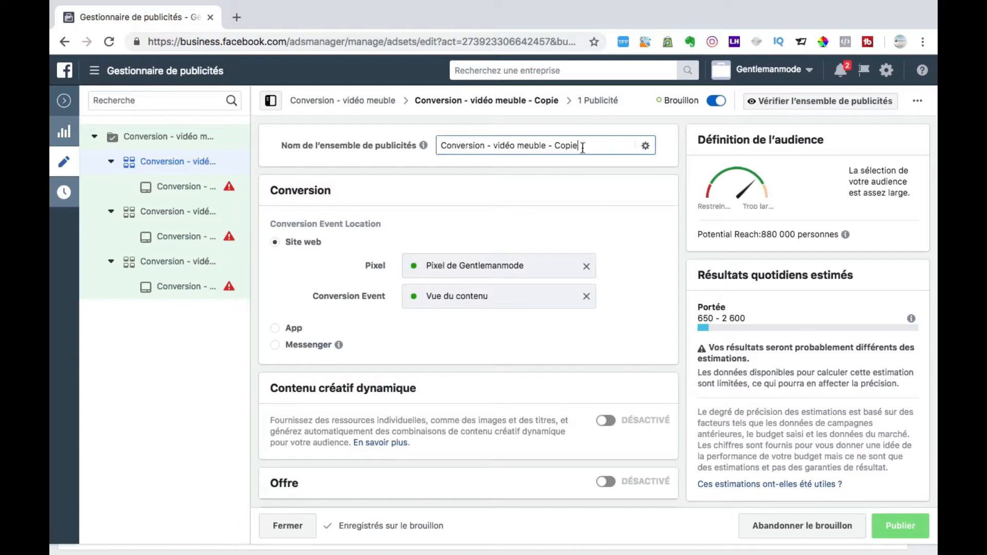
click(153, 214)
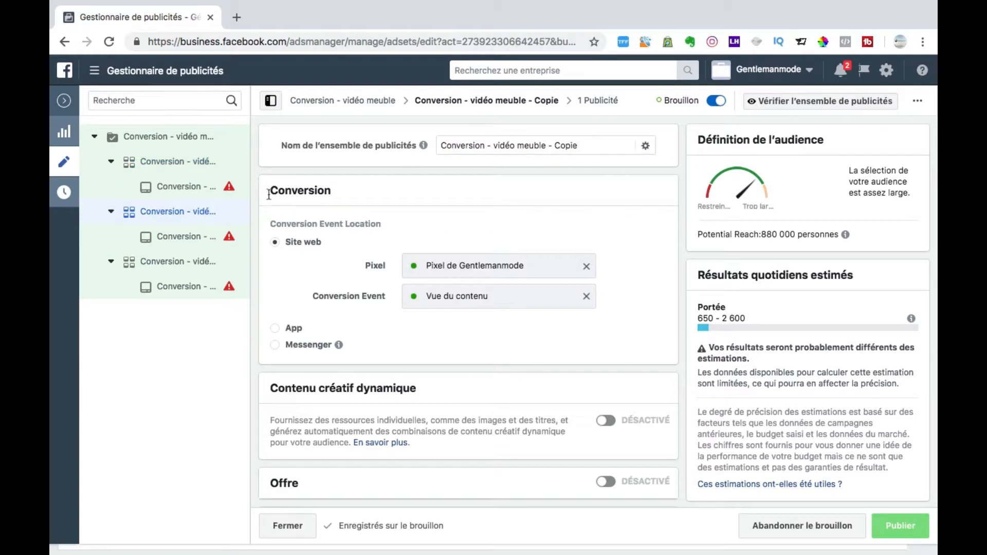
click(158, 265)
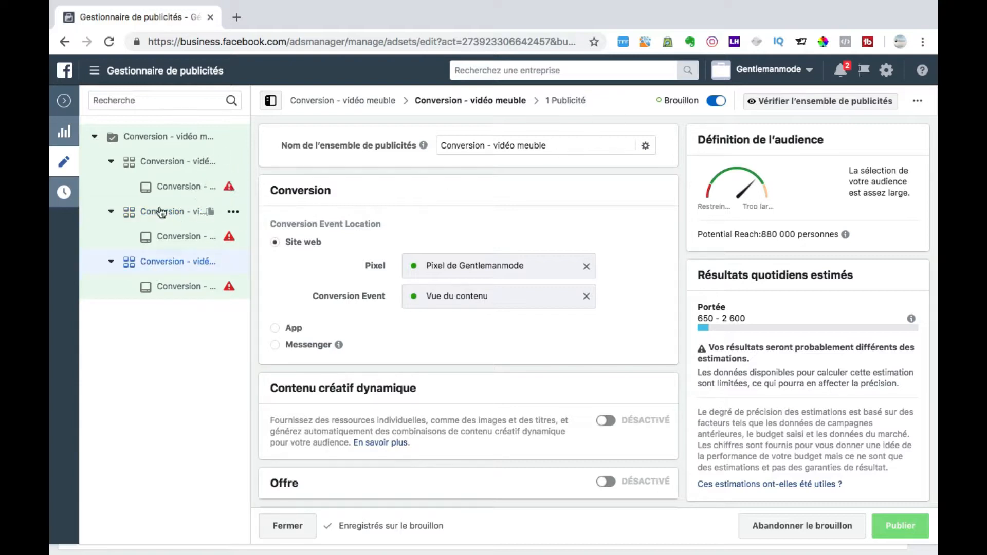
click(157, 167)
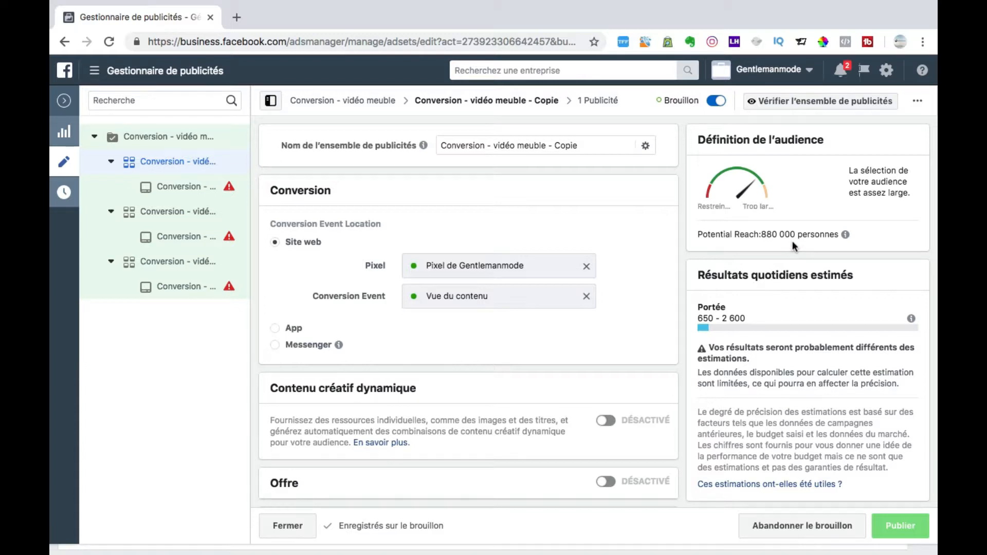
click(587, 297)
click(593, 291)
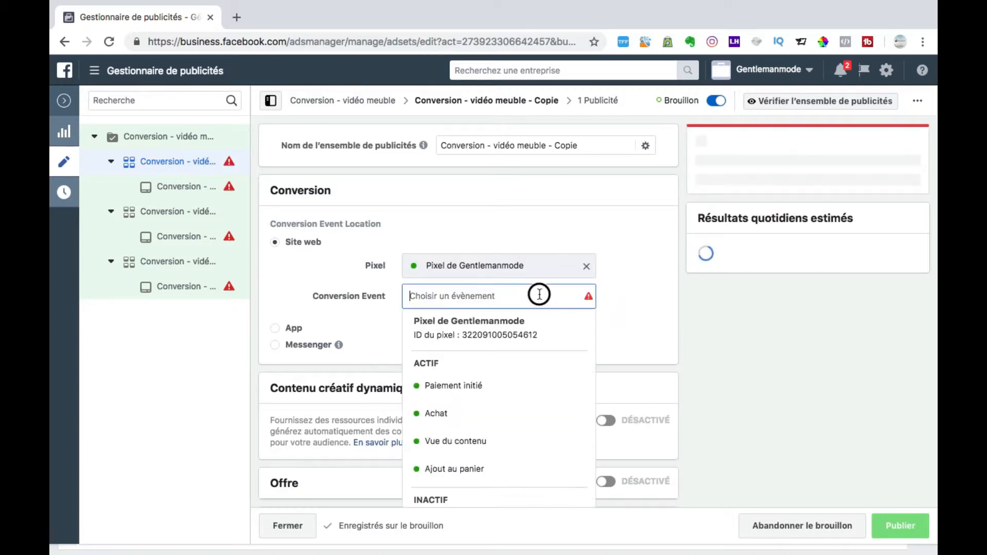
click(468, 385)
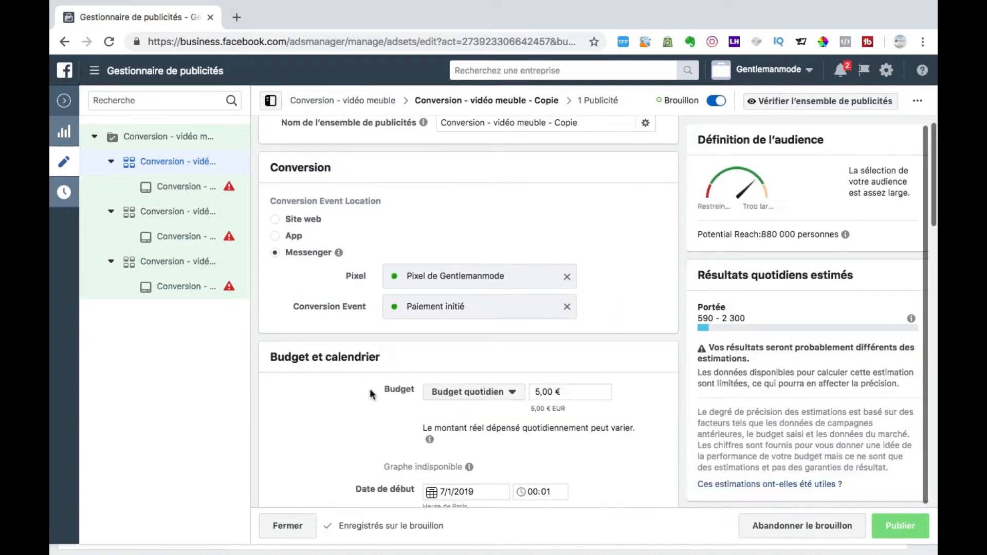
- Check the first copy's daily budget and the start date calendar without changing them
scroll(548, 334, down, 2)
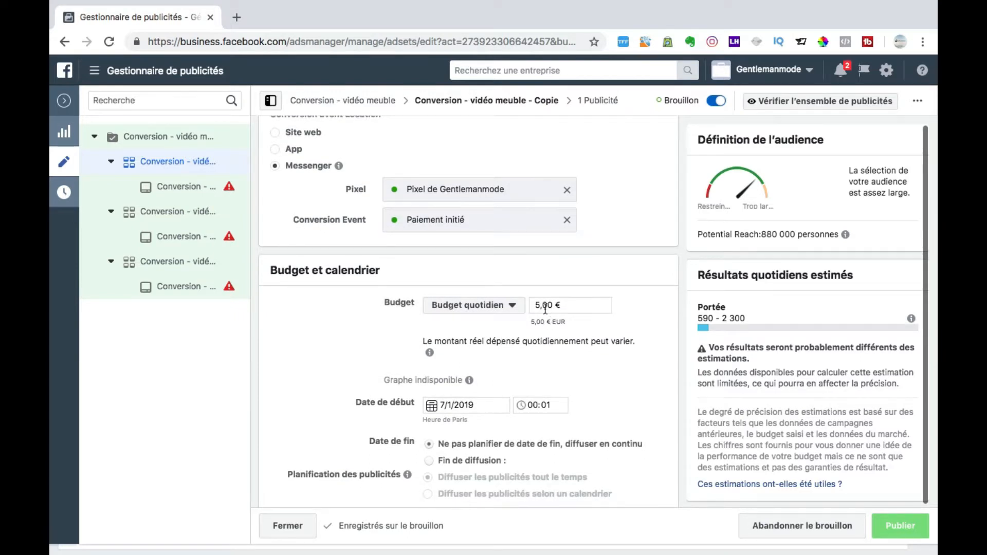
click(444, 407)
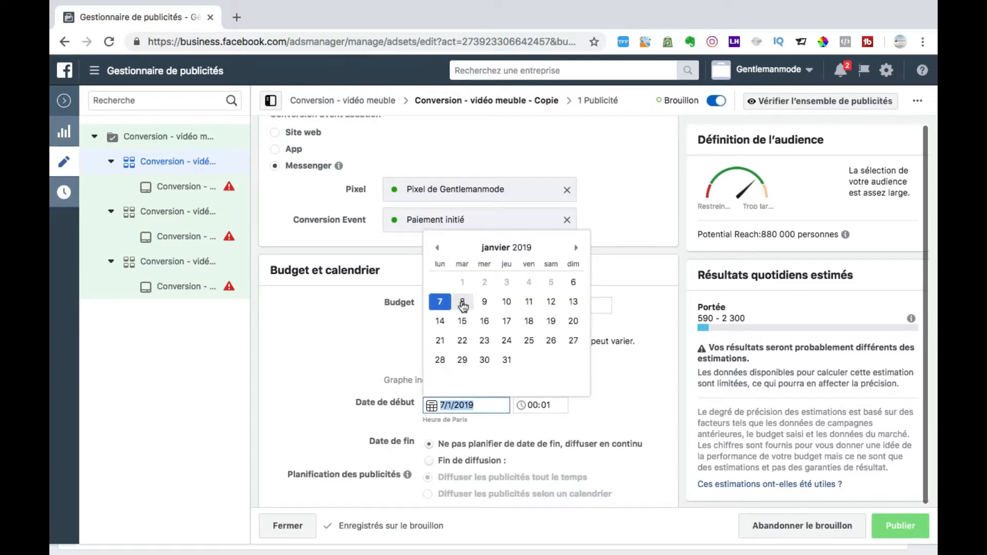
click(625, 375)
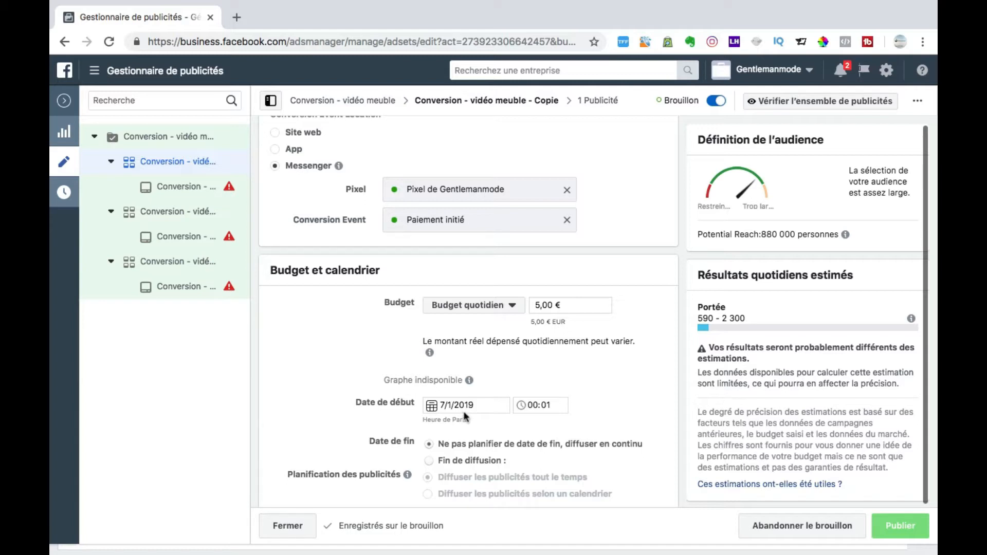
- Switch the first copy's placement setting to "Modifier les placements" and review its available platforms
scroll(542, 426, down, 7)
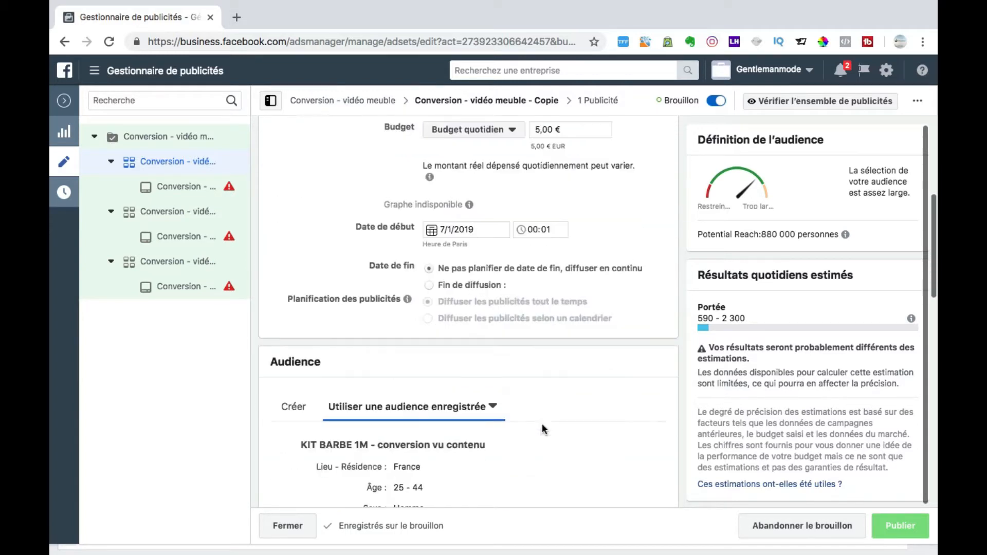
scroll(494, 403, down, 6)
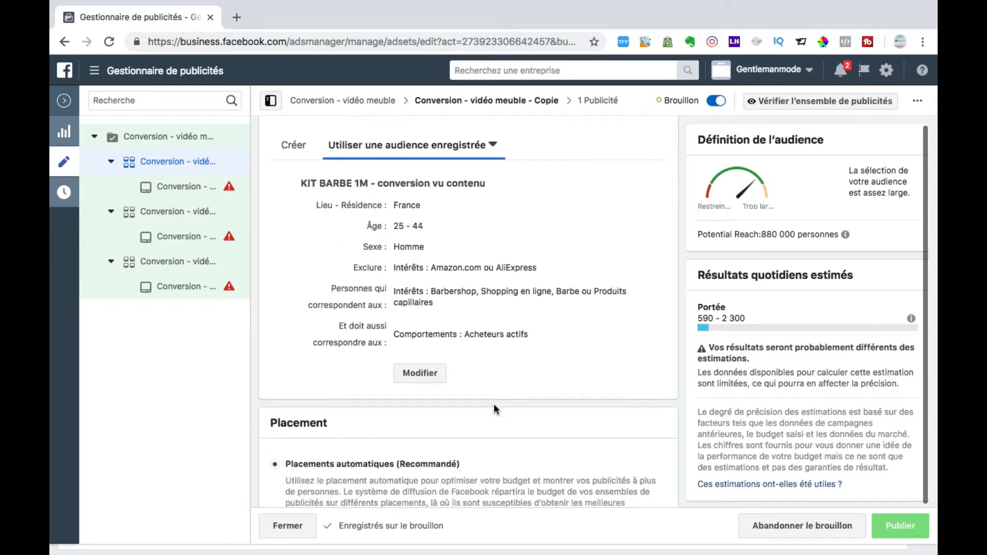
scroll(493, 403, down, 2)
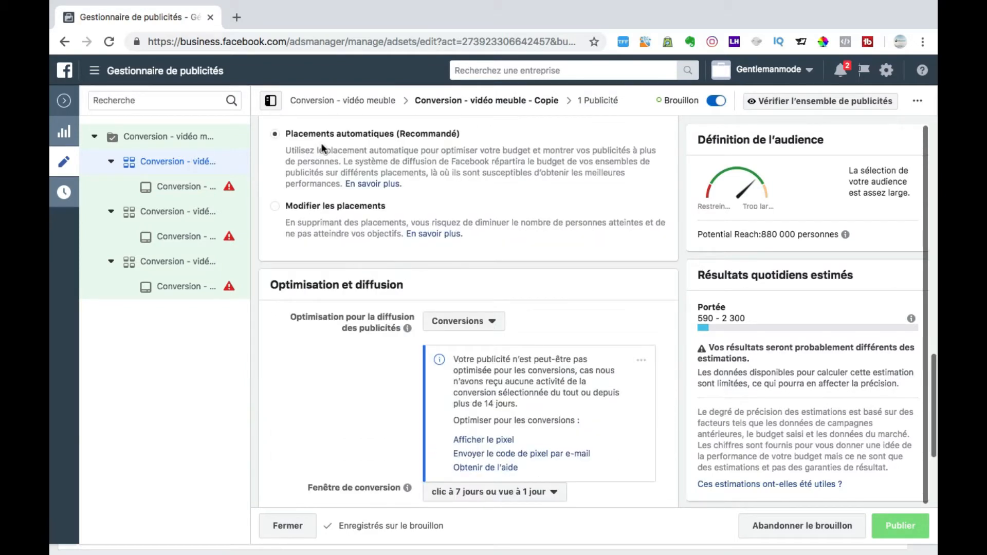
click(277, 207)
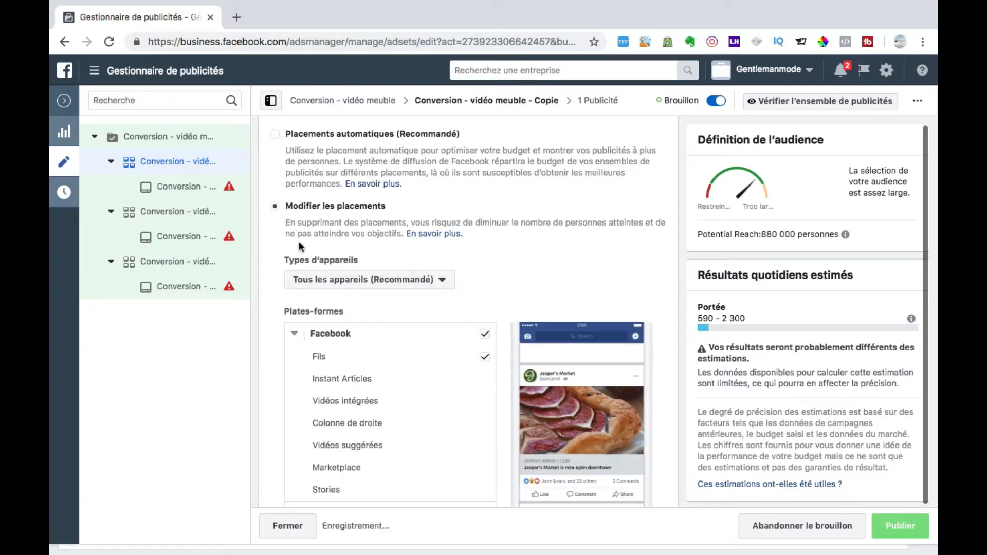
scroll(399, 284, down, 7)
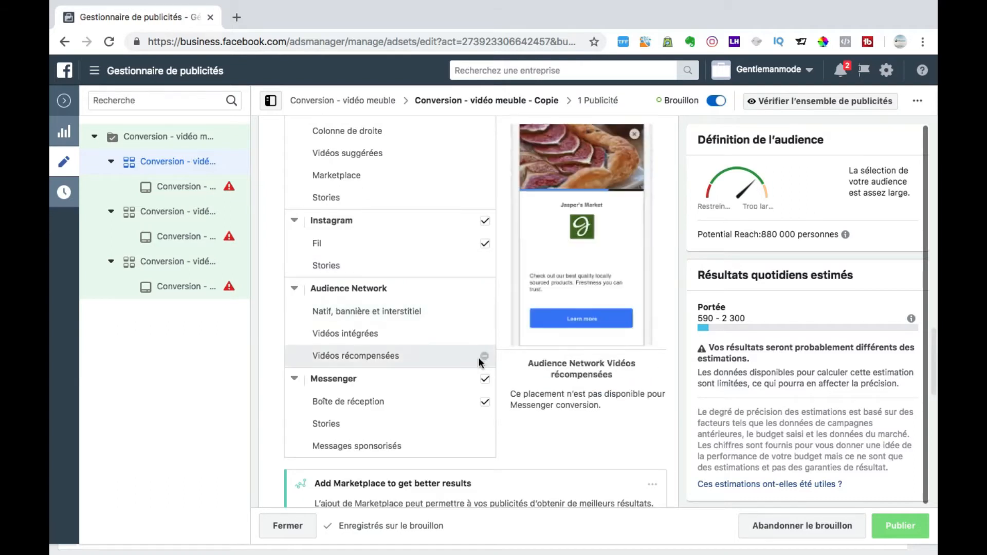
- In the second copied ad set, replace the website conversion event with "Paiement initié"
scroll(478, 357, up, 5)
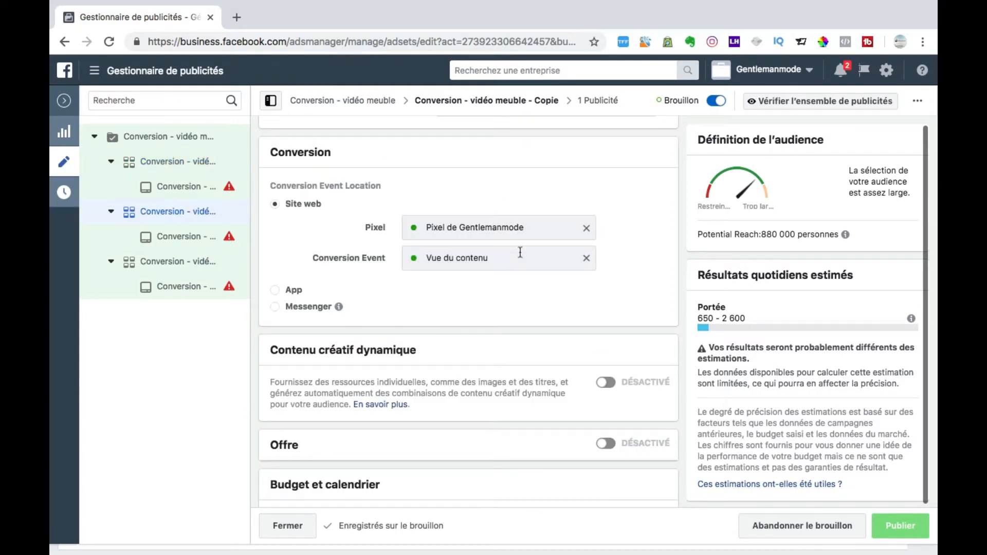
click(586, 258)
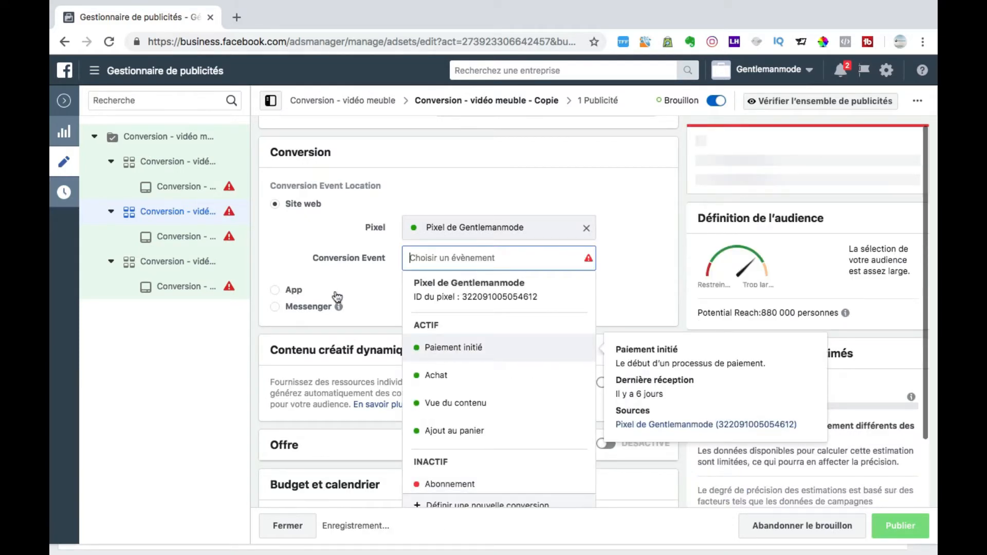
click(451, 349)
- Apply the saved audience "KIT BARBE 25-54 450k" to the second copied ad set
scroll(365, 428, down, 4)
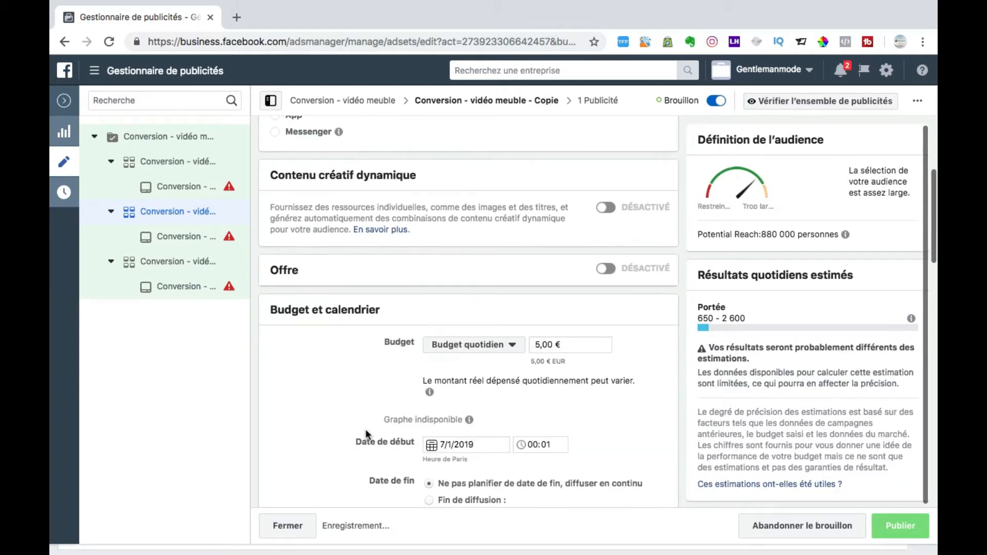
scroll(366, 433, down, 6)
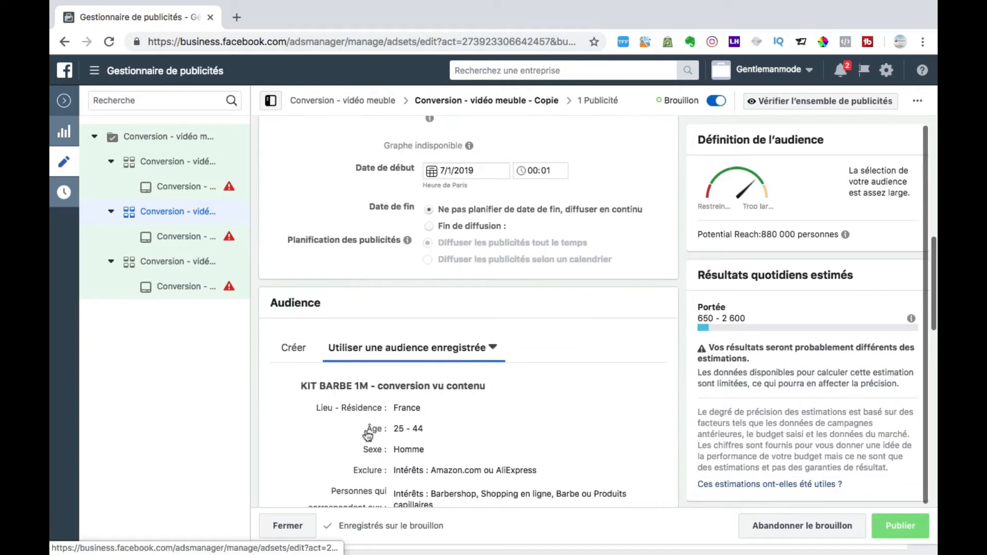
scroll(444, 359, down, 3)
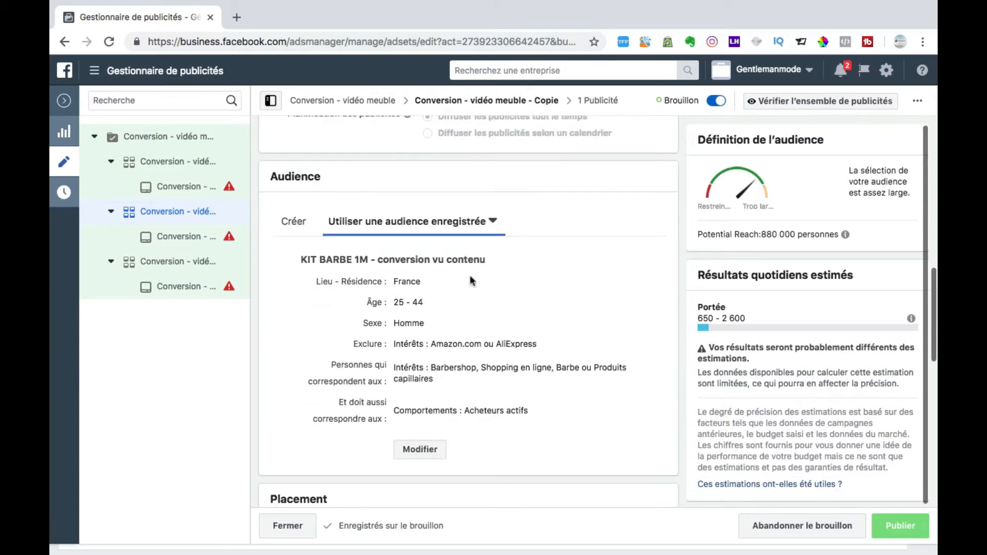
click(491, 220)
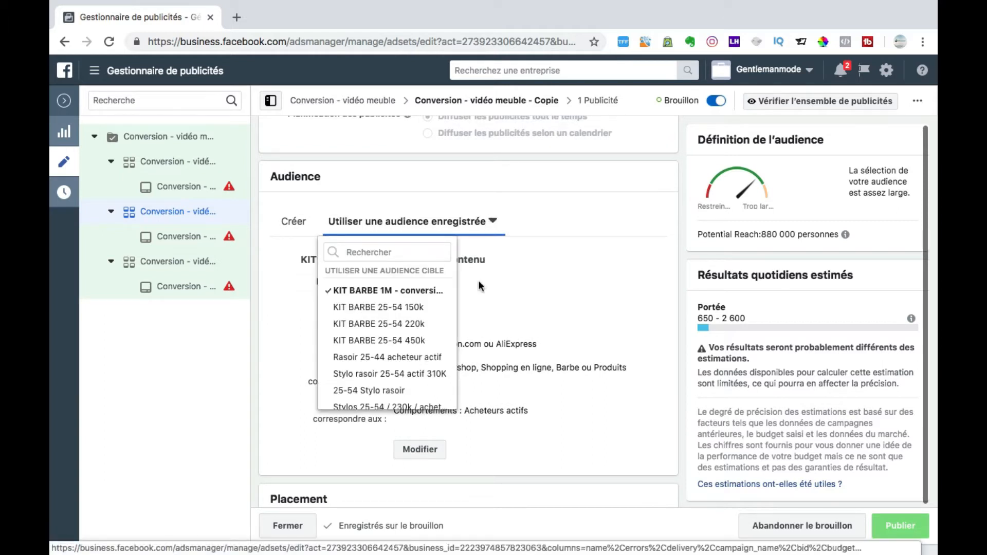
mouse_move(426, 325)
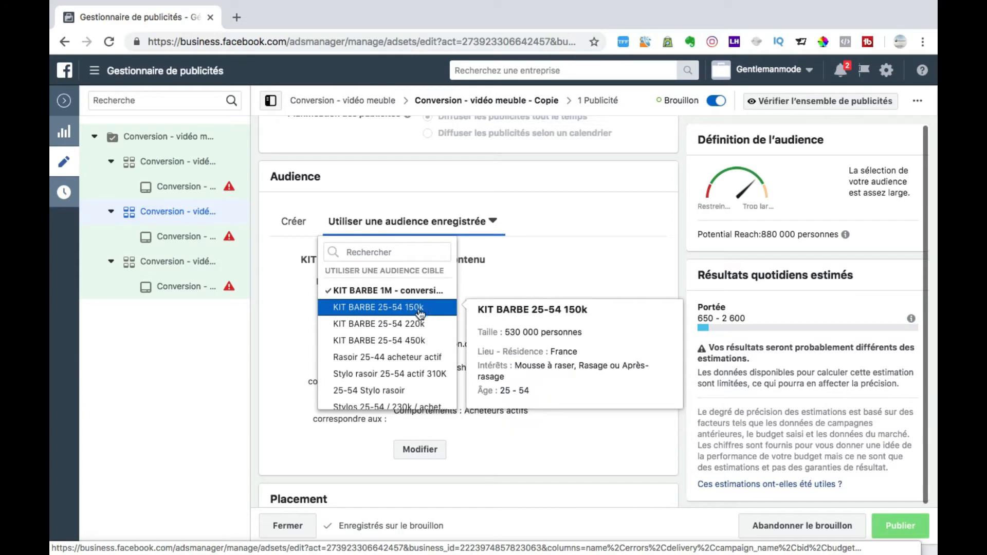
click(414, 344)
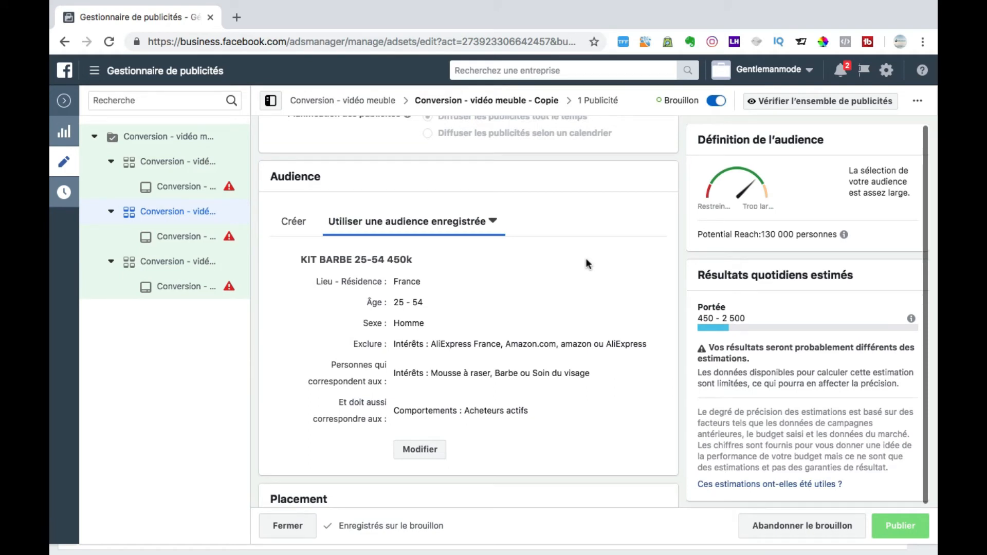
- Switch the second copy's placement setting to "Modifier les placements" and review its platforms, optimisation and budget sections
scroll(588, 264, down, 8)
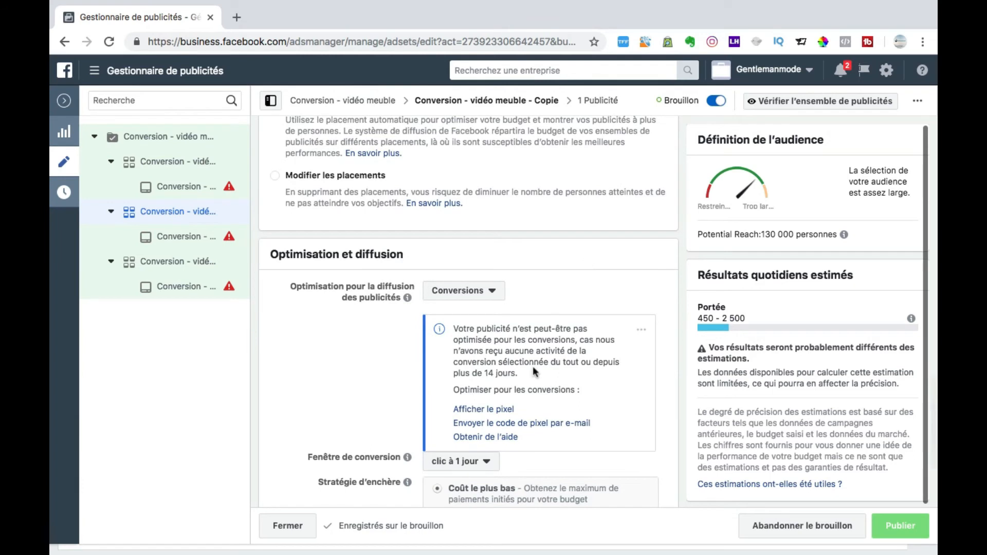
scroll(533, 366, up, 4)
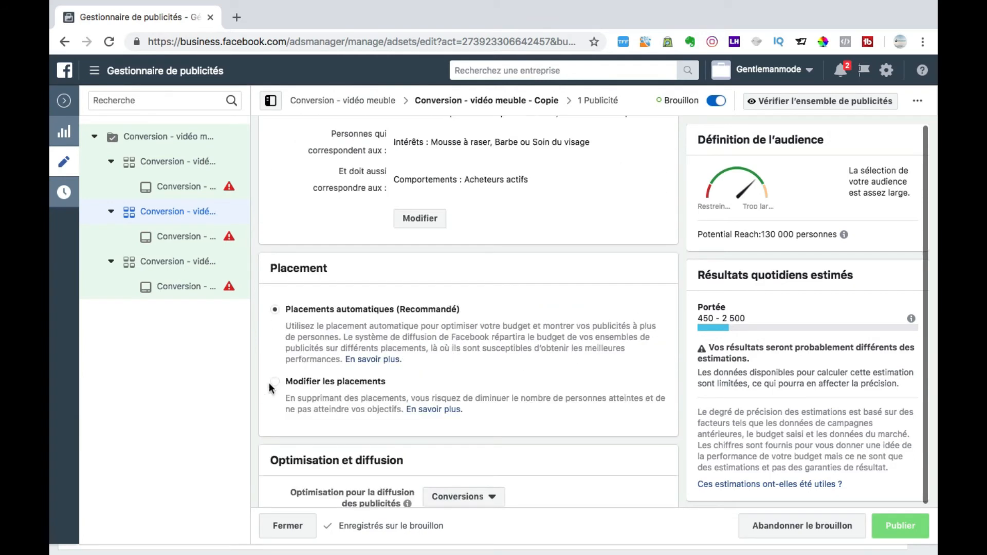
click(511, 409)
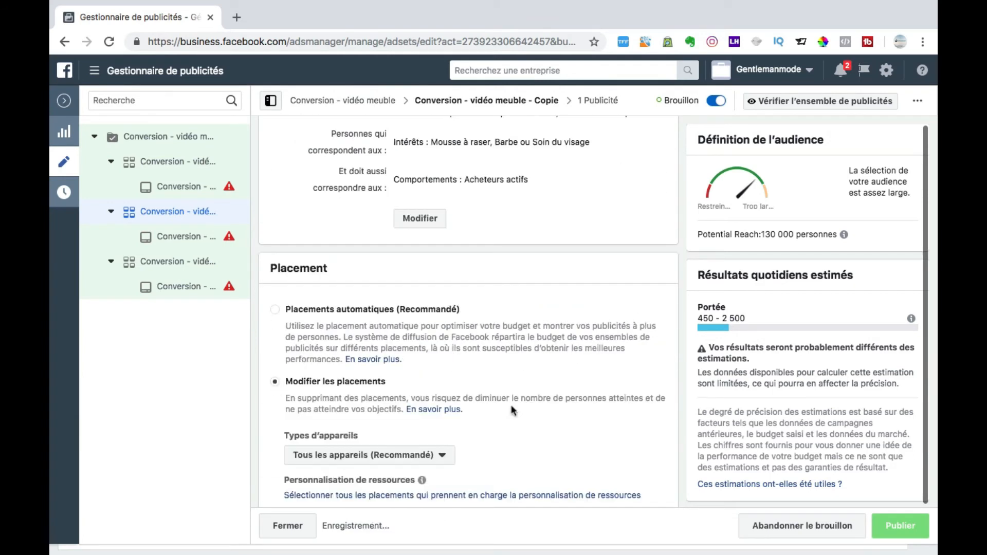
scroll(512, 411, down, 5)
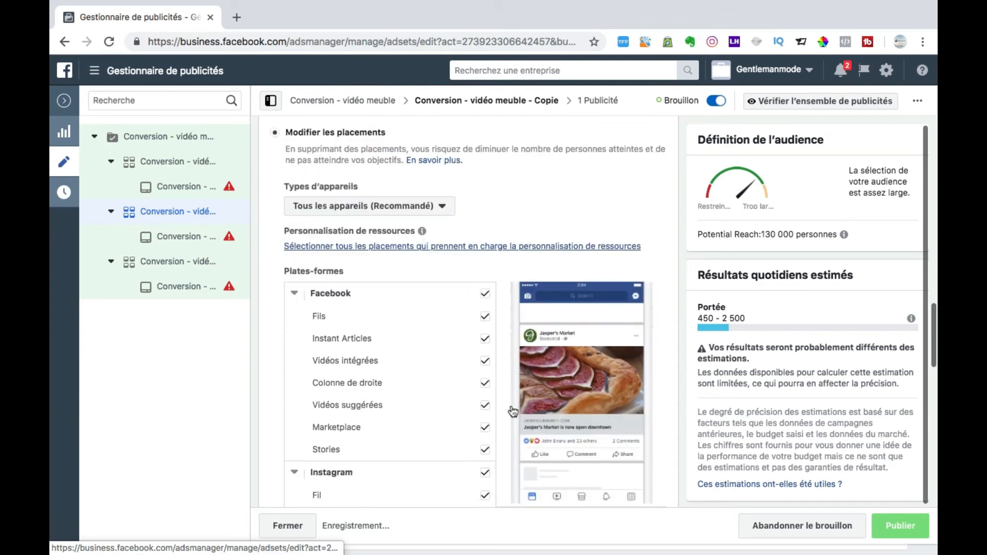
scroll(511, 411, down, 8)
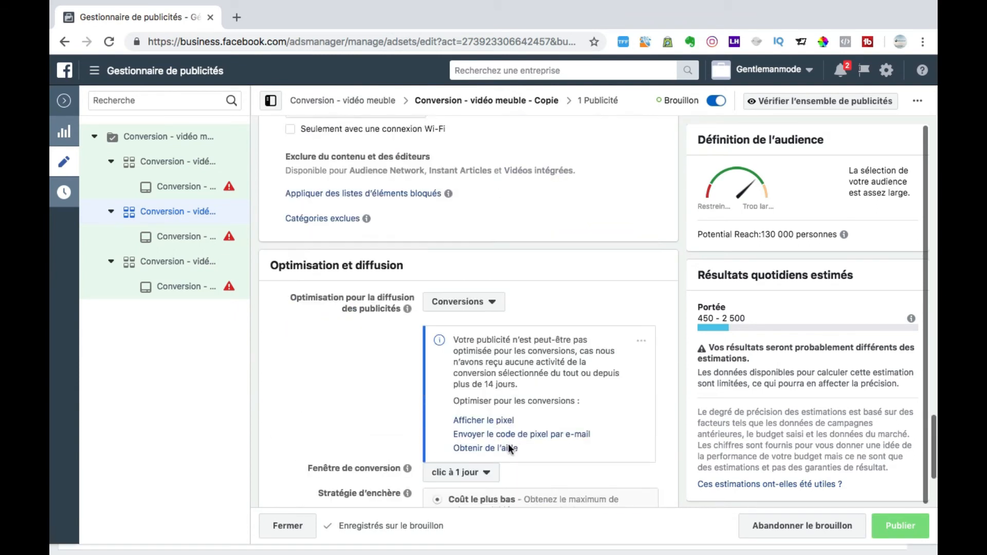
scroll(510, 449, down, 3)
scroll(510, 448, up, 10)
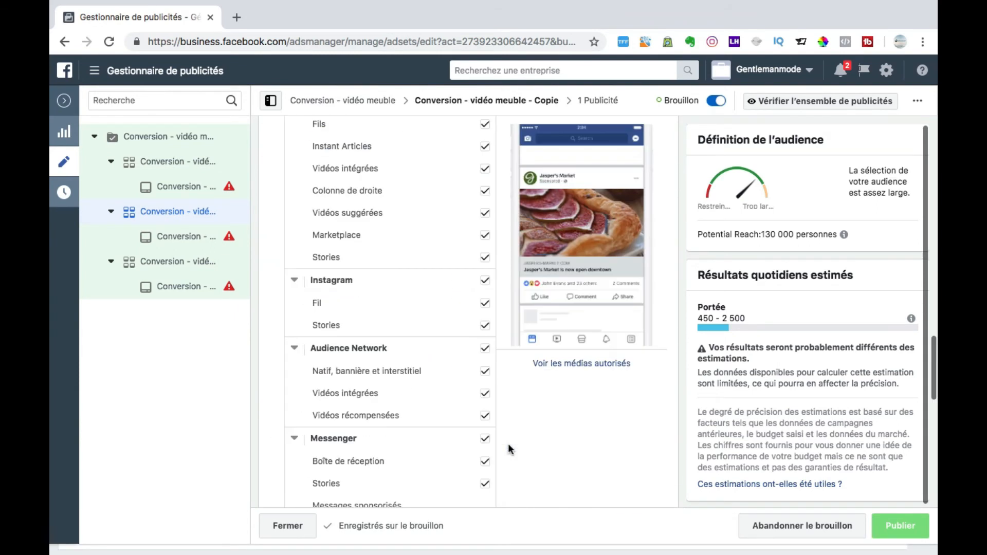
scroll(509, 449, up, 15)
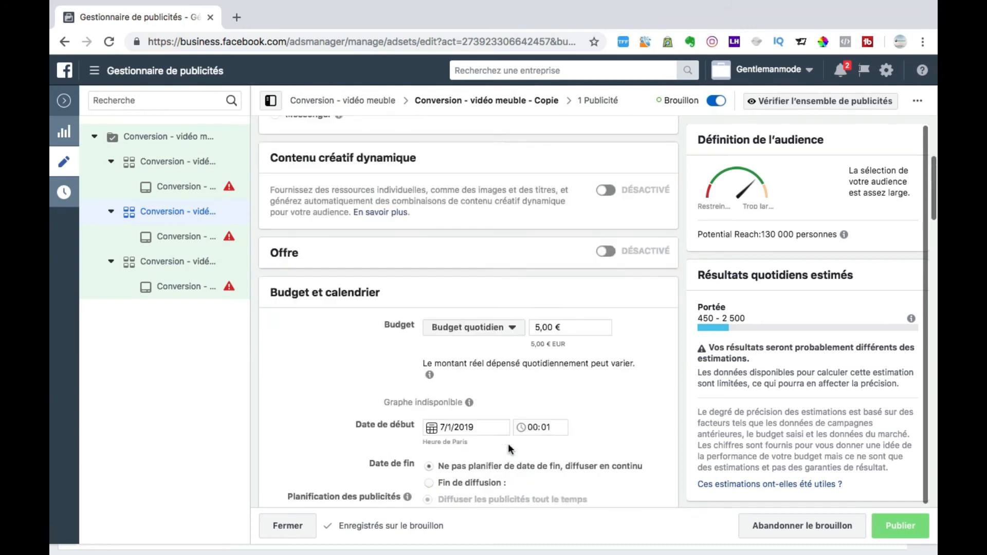
scroll(510, 449, up, 1)
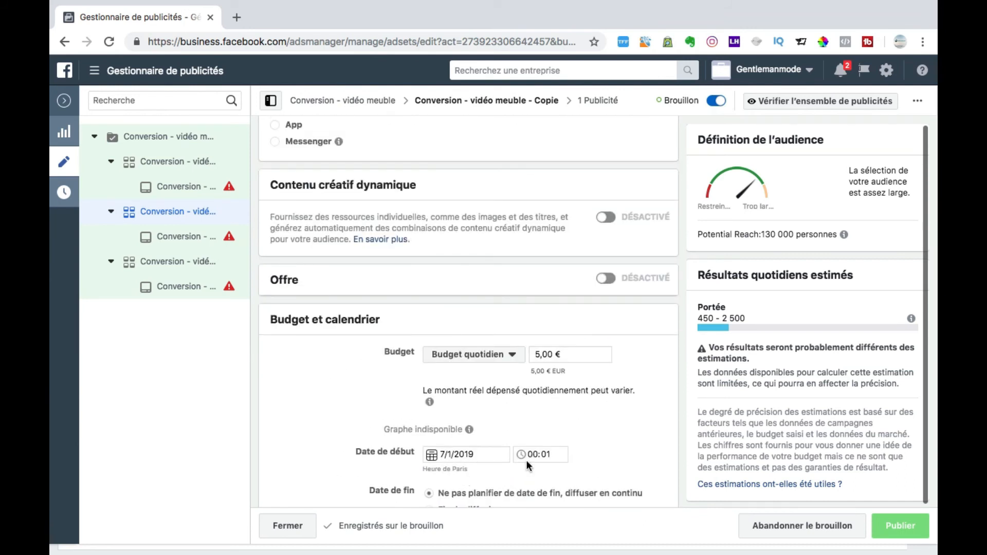